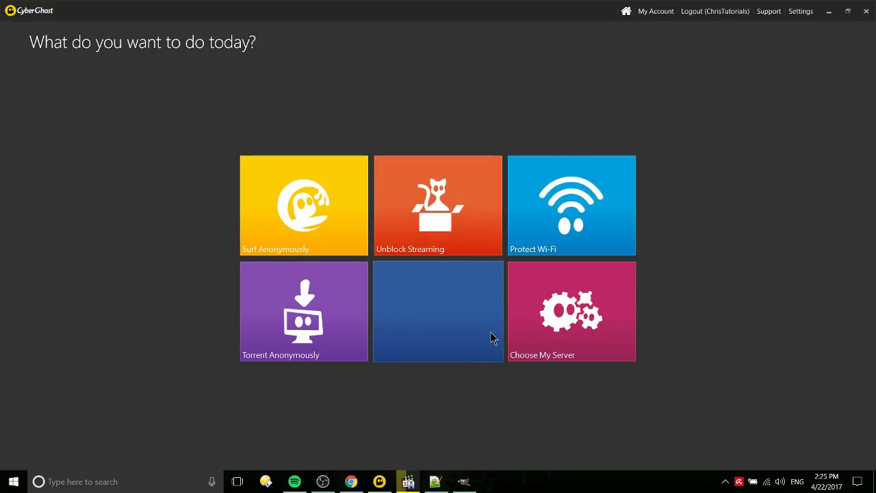
Check YouTube's country choices in the streaming unblock list, leaving it on Germany
mouse_move(491, 335)
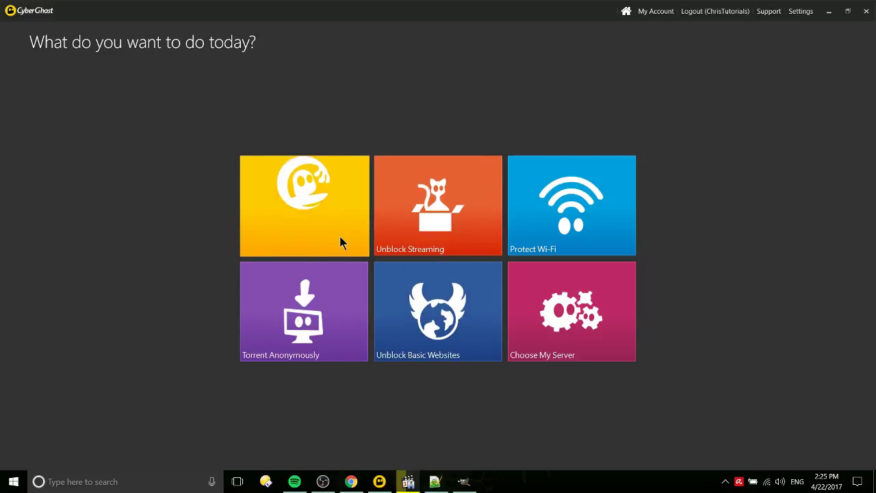
mouse_move(340, 237)
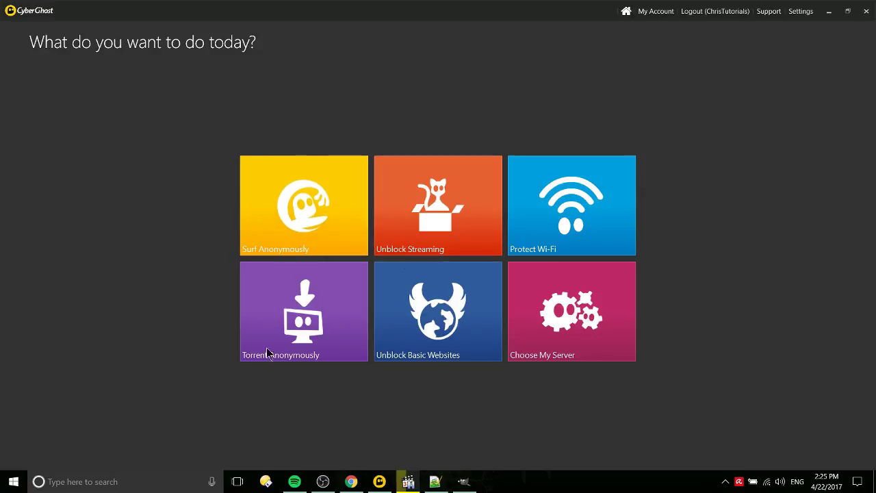
left_click(452, 238)
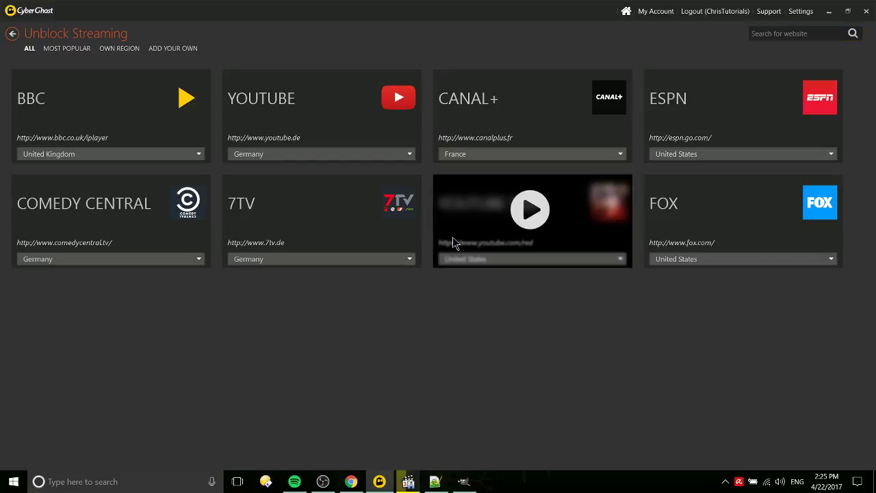
left_click(410, 154)
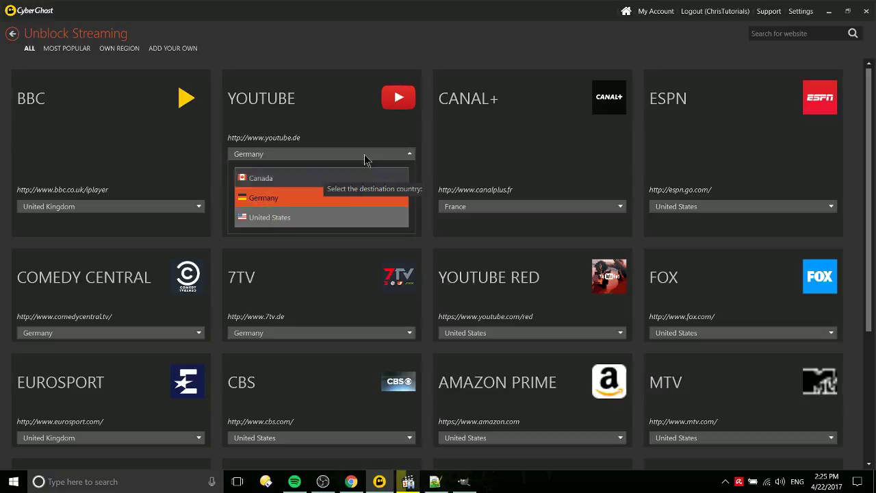
left_click(400, 158)
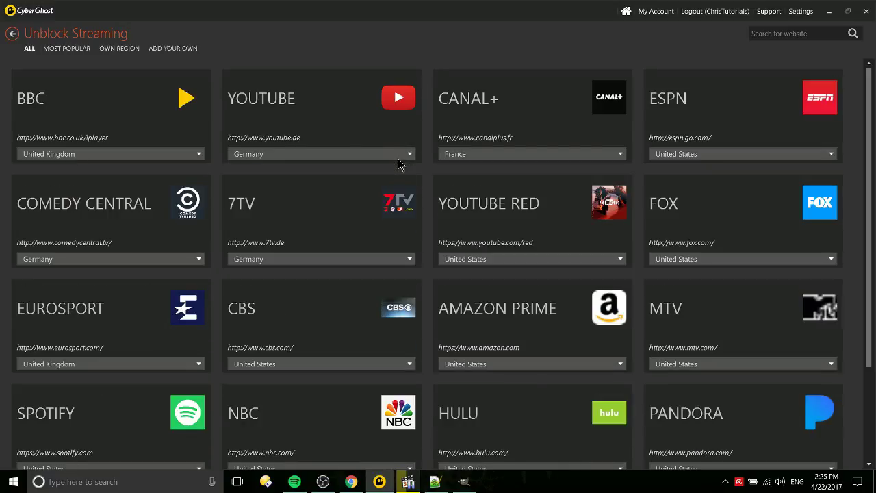
left_click(13, 33)
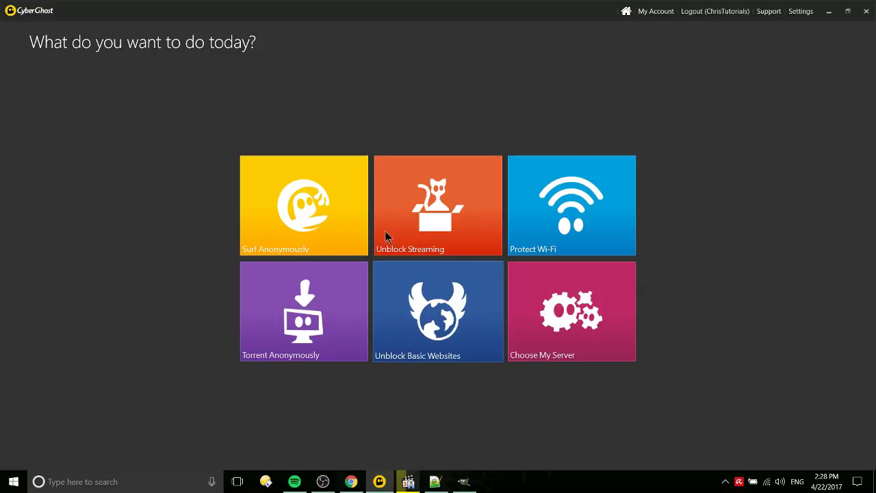
Review anonymous surfing settings, keeping United States and incognito browser launch
left_click(349, 212)
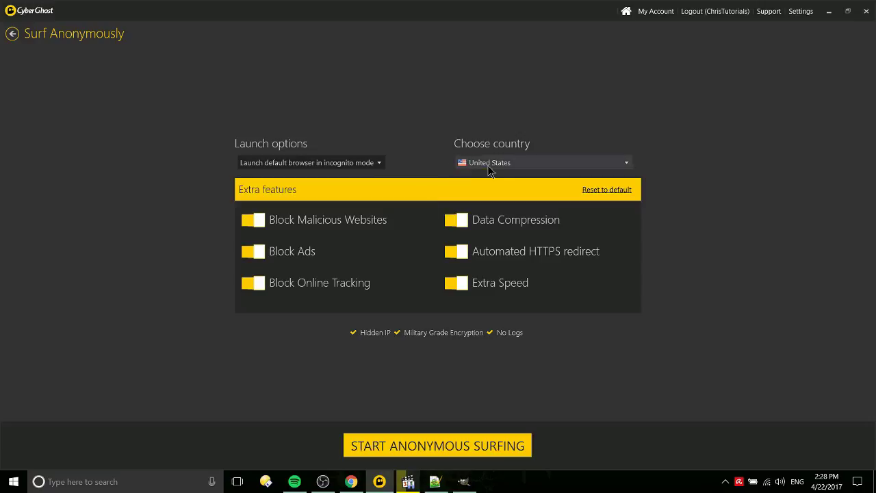
left_click(513, 163)
left_click(425, 147)
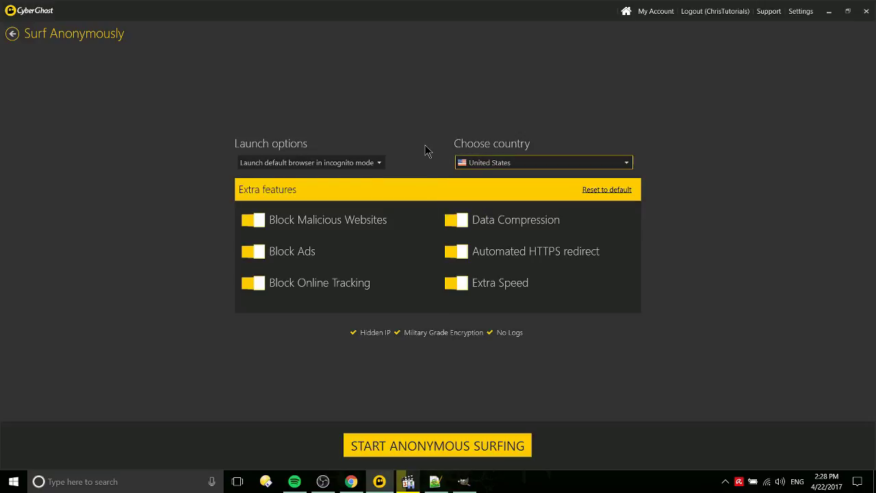
left_click(373, 163)
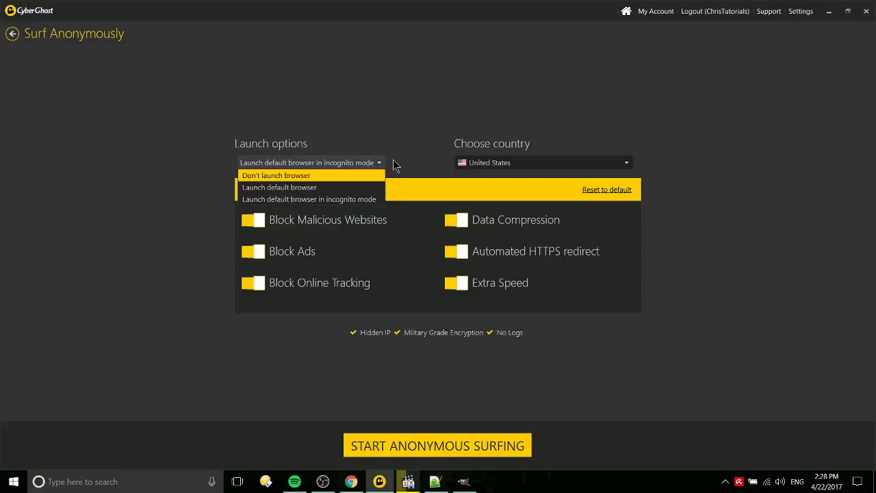
left_click(324, 164)
left_click(324, 164)
left_click(419, 169)
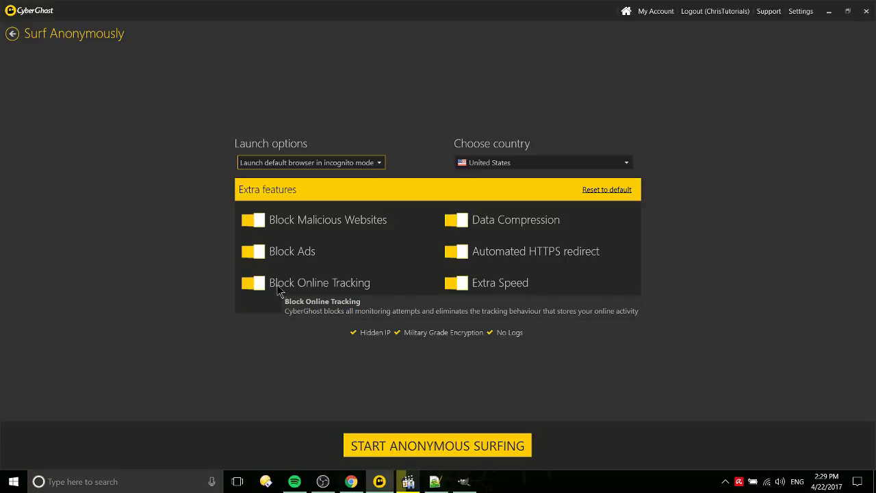
left_click(13, 34)
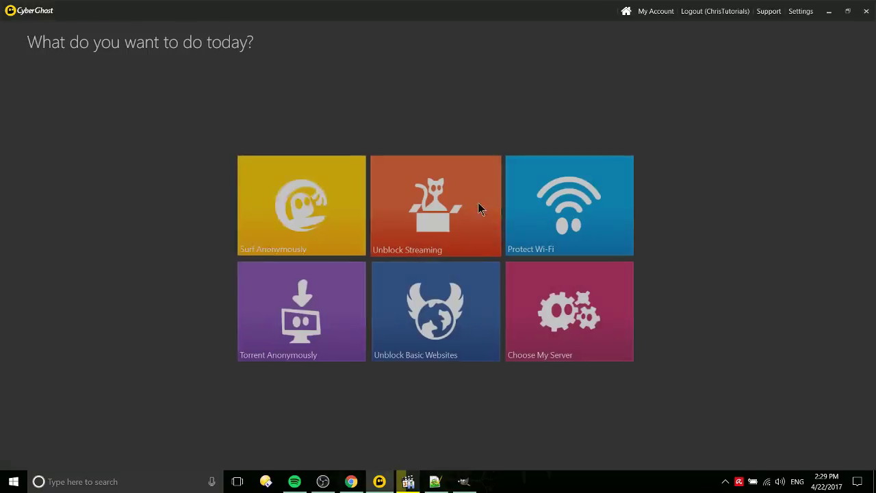
Glance at the anonymous torrenting and surfing settings pages without changing anything
left_click(316, 329)
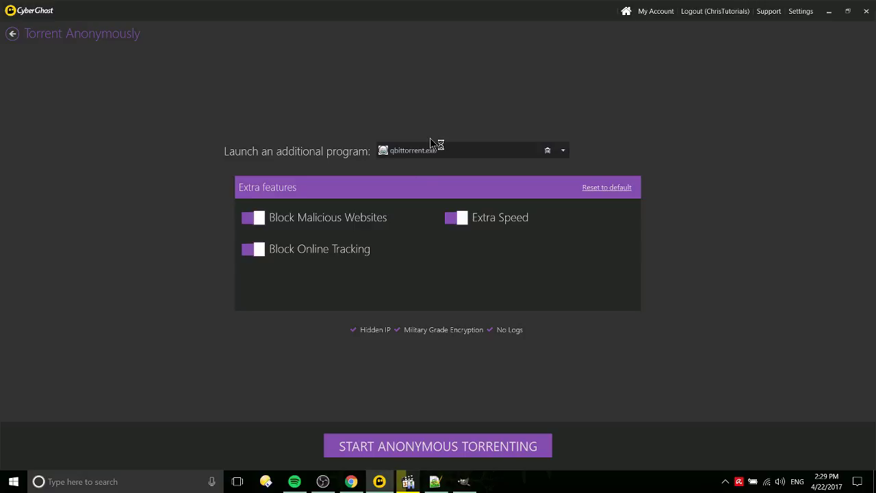
left_click(12, 33)
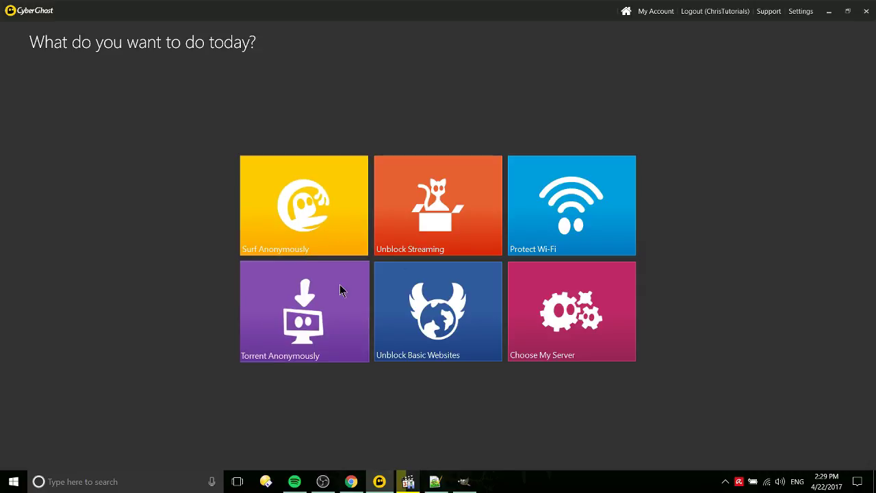
left_click(354, 225)
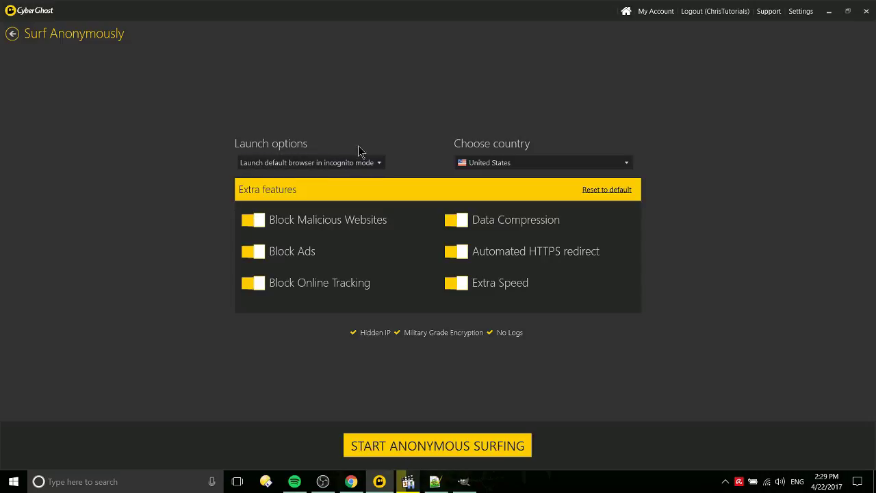
left_click(12, 34)
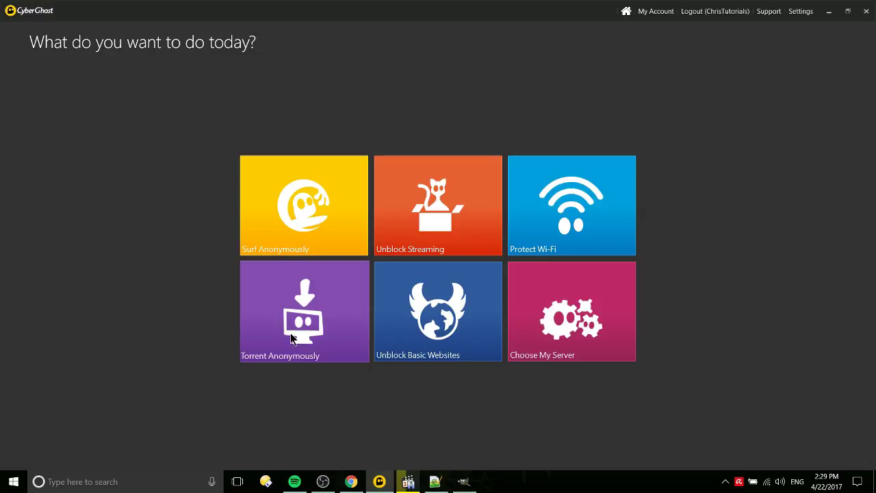
left_click(303, 311)
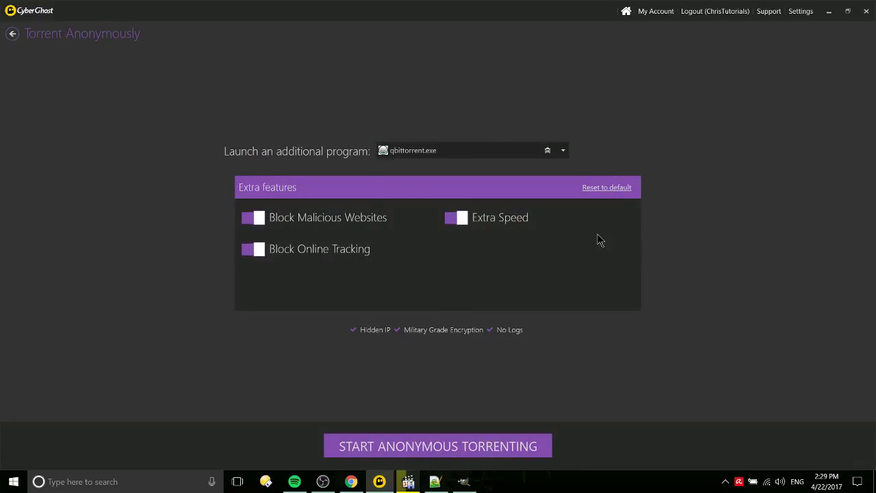
left_click(10, 33)
In the server chooser, briefly expand and collapse the Luxembourg and Germany server lists
left_click(576, 283)
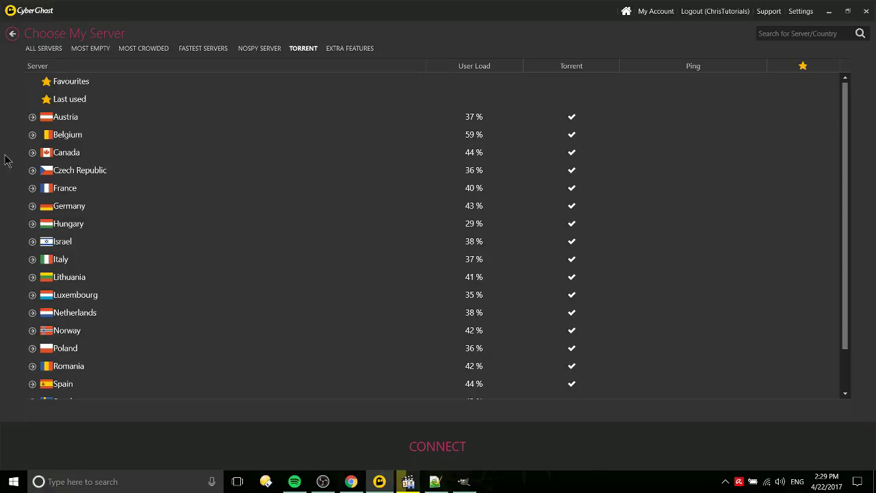
scroll(31, 194, "down", 3)
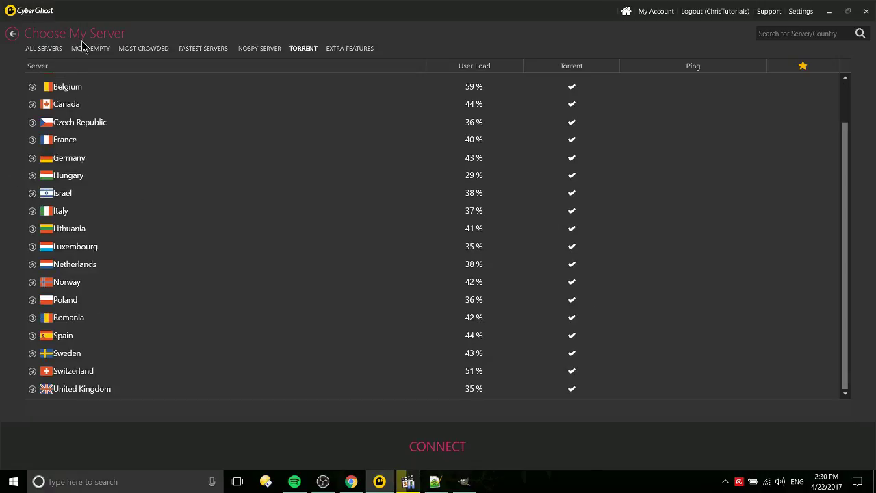
left_click(32, 247)
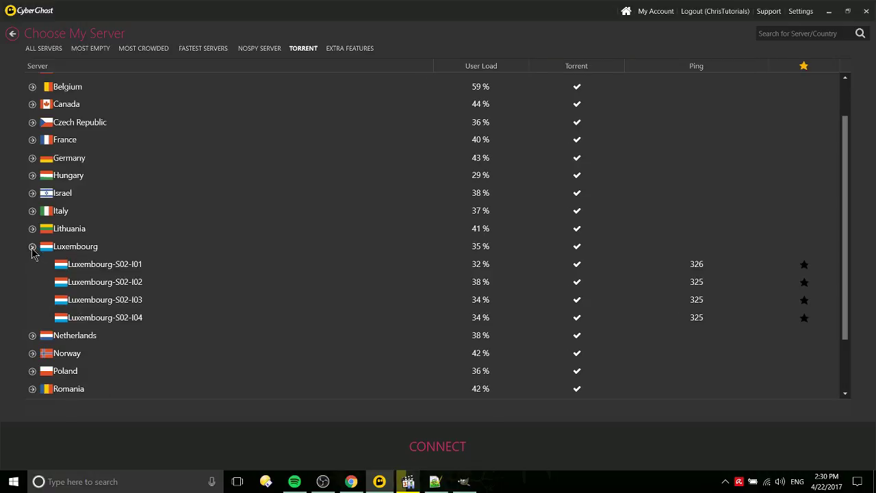
left_click(32, 247)
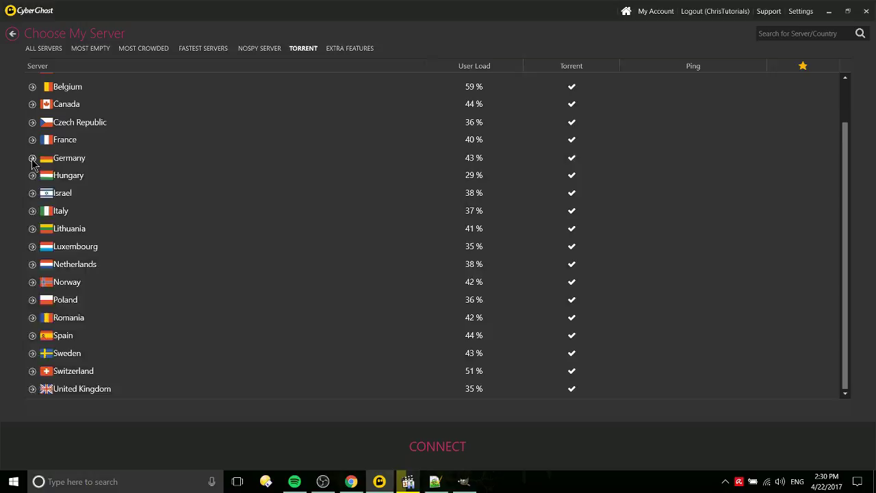
left_click(32, 158)
scroll(237, 208, "down", 3)
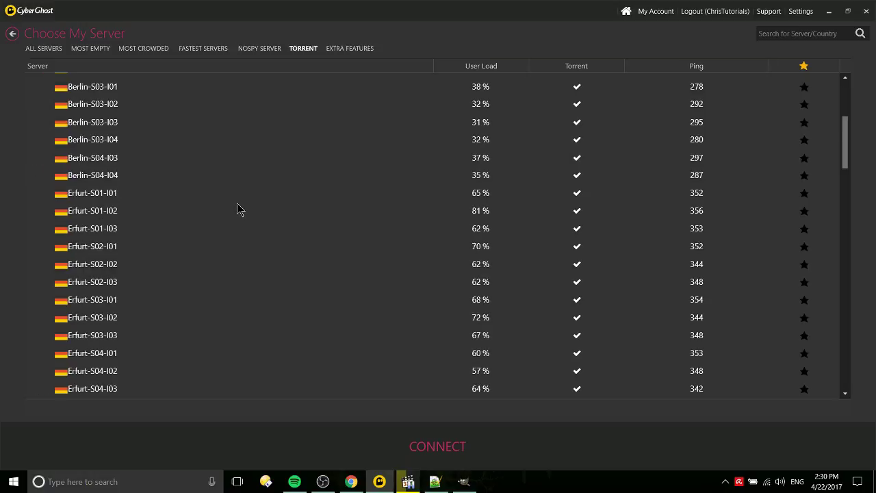
scroll(239, 210, "down", 6)
scroll(243, 213, "up", 10)
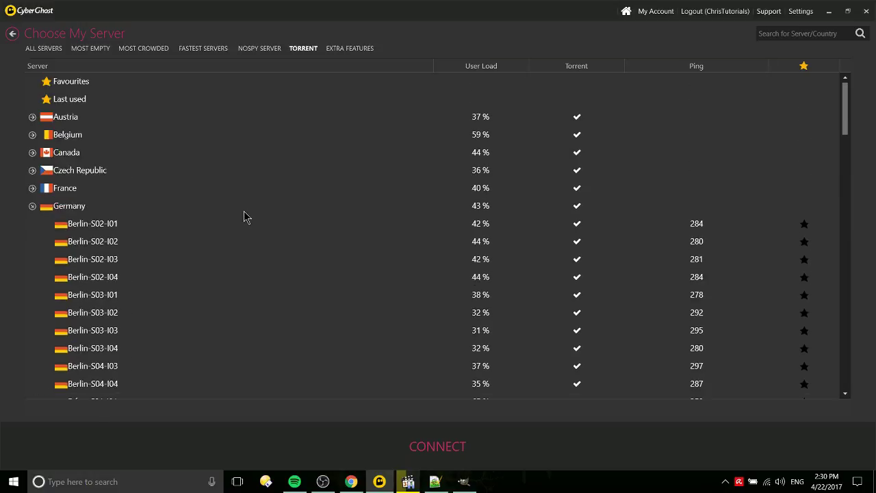
left_click(32, 205)
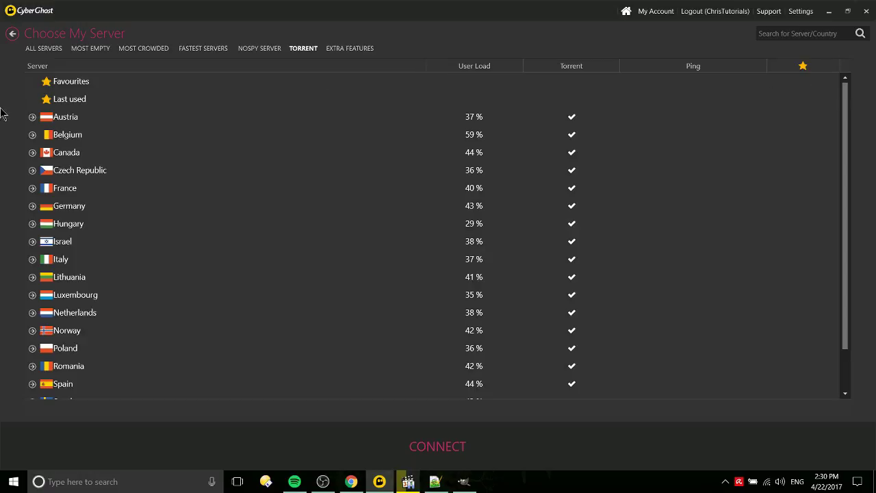
Star Toronto-S02-I02 under Canada as a favourite, then unstar it
left_click(46, 86)
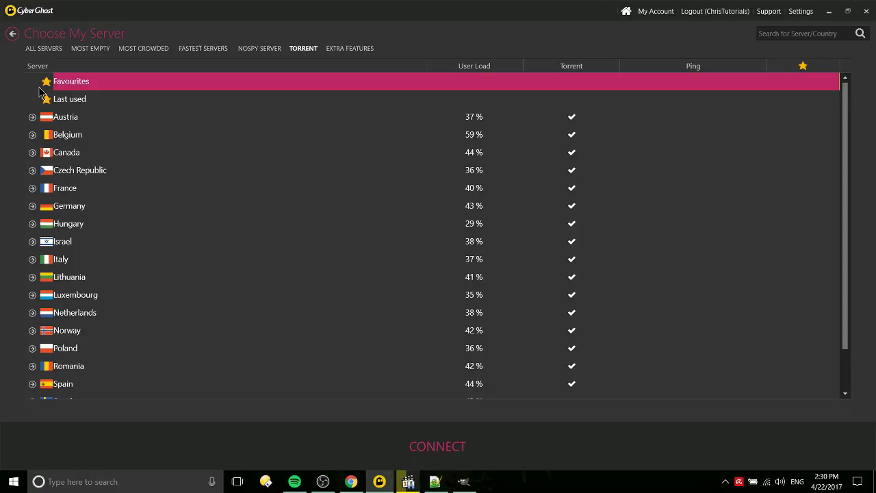
left_click(32, 152)
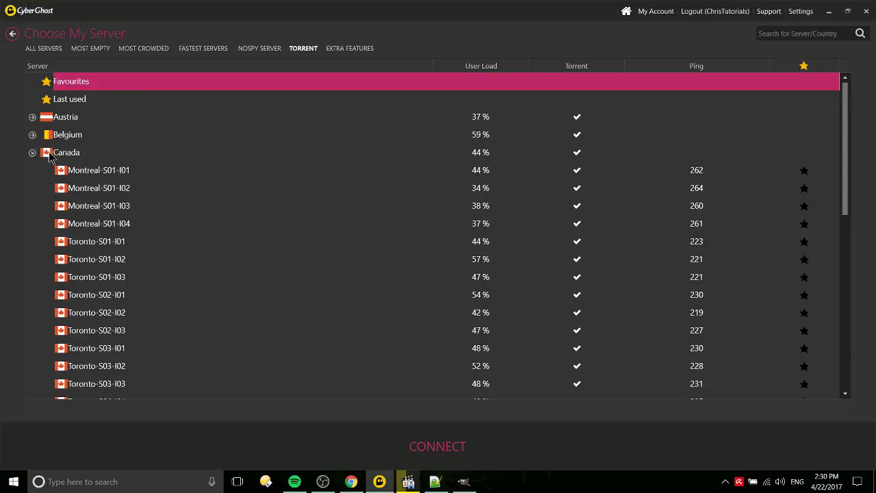
scroll(49, 156, "down", 1)
left_click(411, 243)
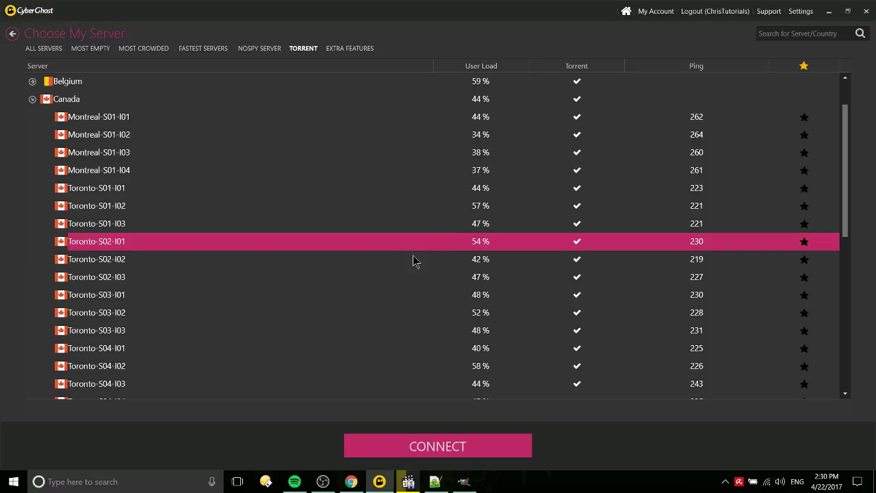
left_click(413, 260)
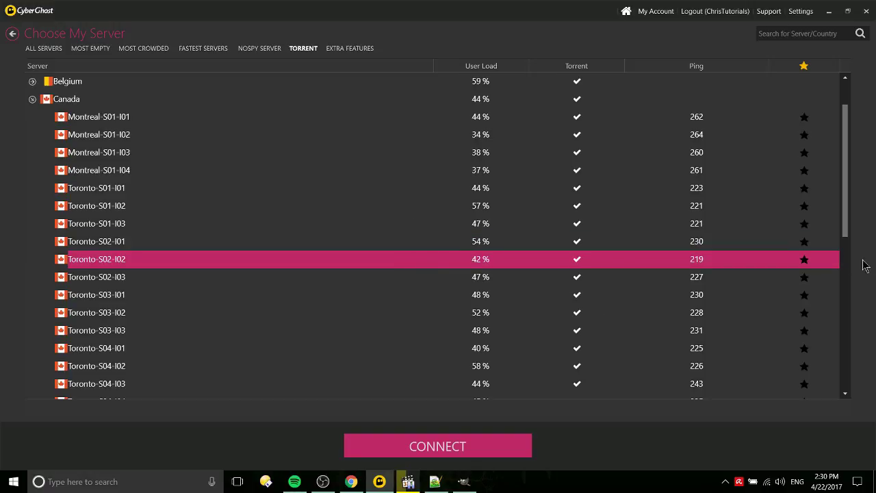
left_click(805, 260)
left_click(709, 266)
left_click(804, 260)
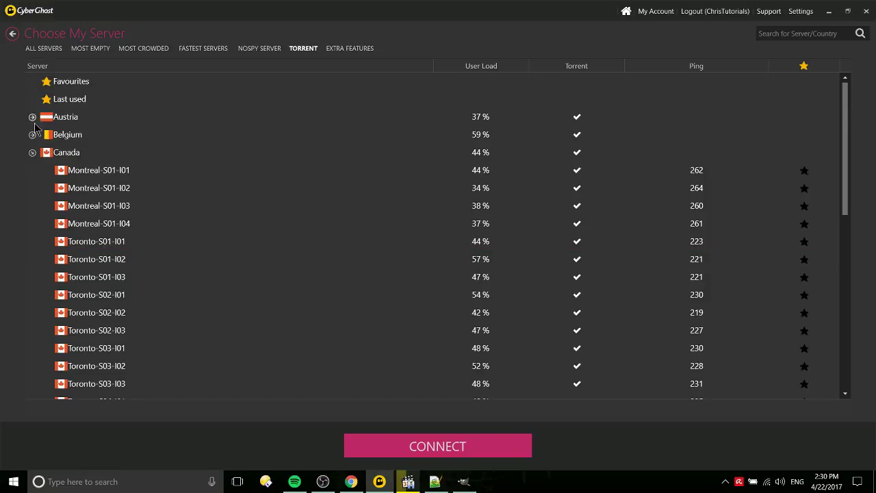
left_click(33, 152)
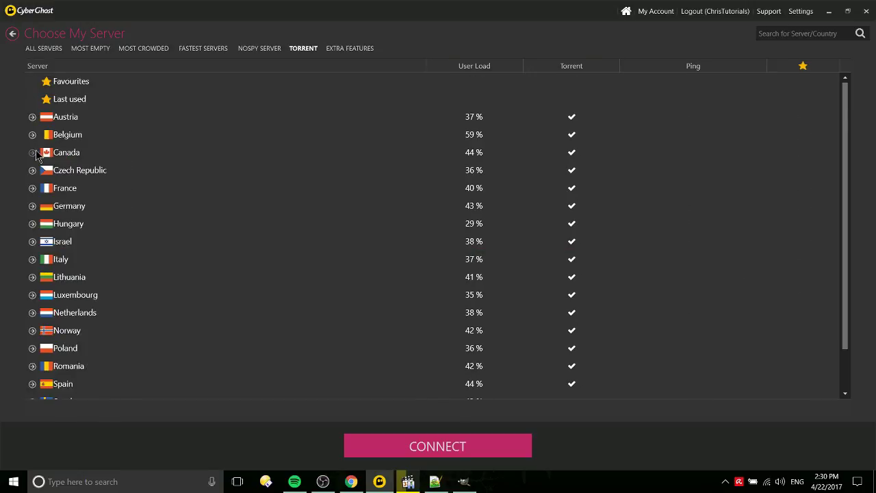
Browse the NoSpy, All Servers, Most Empty, Most Crowded and Fastest tabs, choosing Australia
left_click(258, 48)
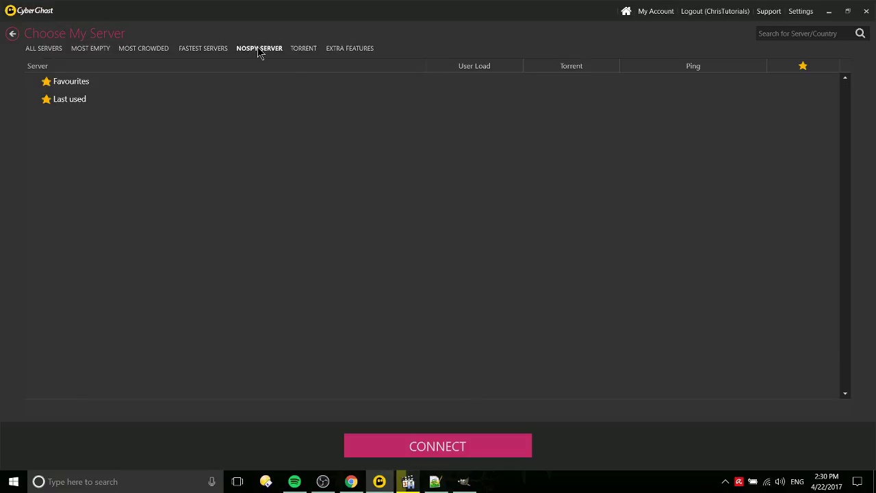
left_click(307, 49)
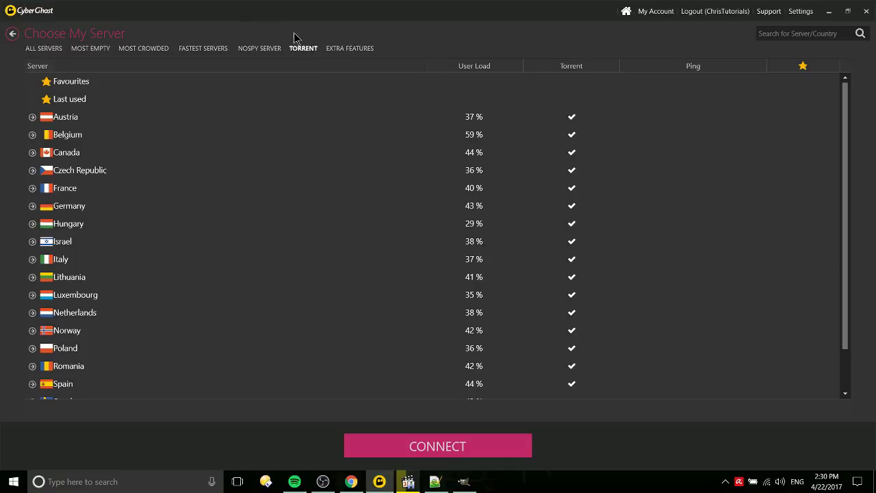
left_click(42, 50)
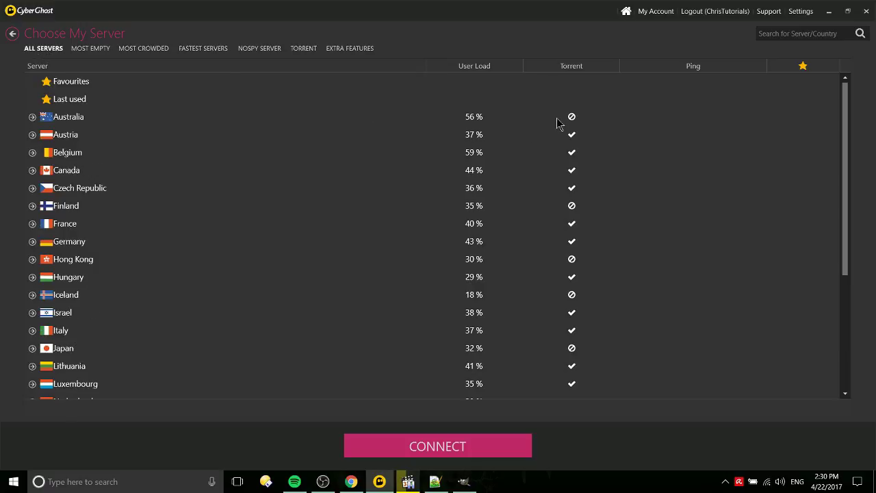
left_click(507, 123)
scroll(541, 233, "down", 5)
scroll(544, 245, "up", 6)
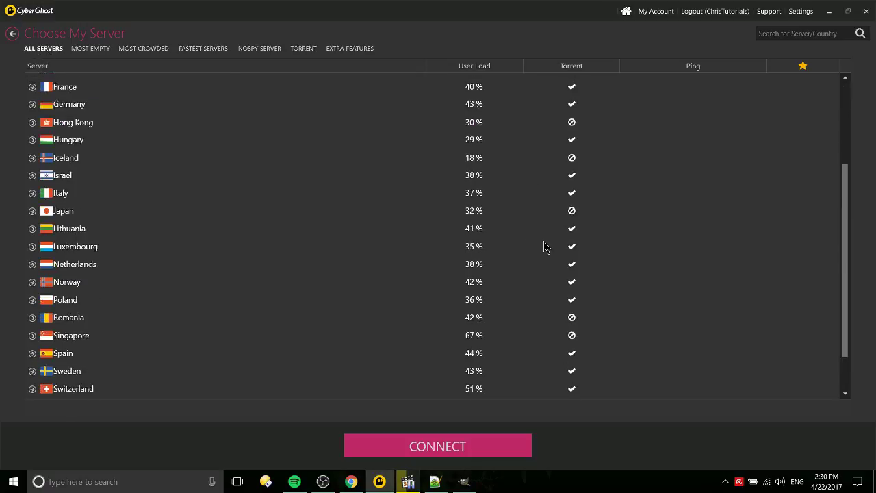
left_click(100, 53)
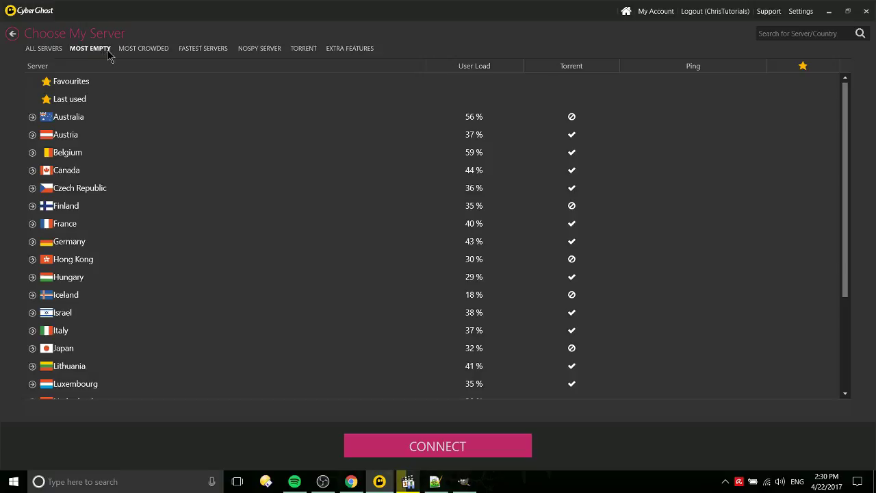
left_click(491, 67)
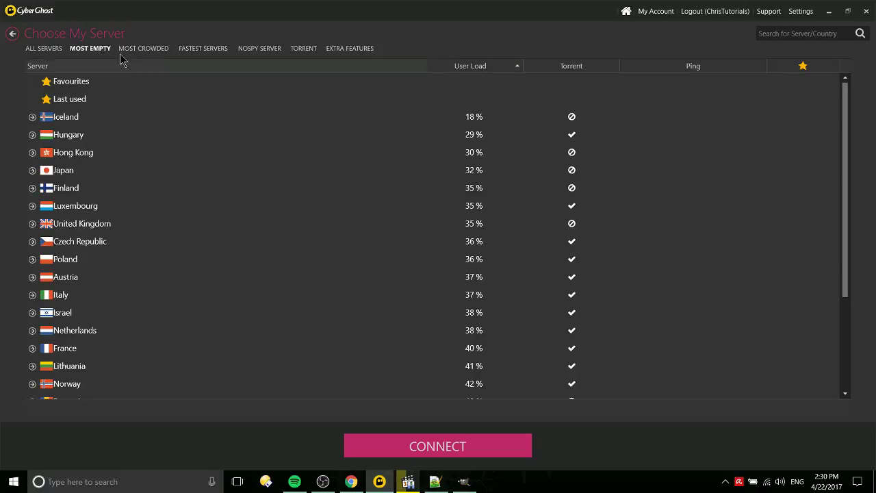
left_click(141, 48)
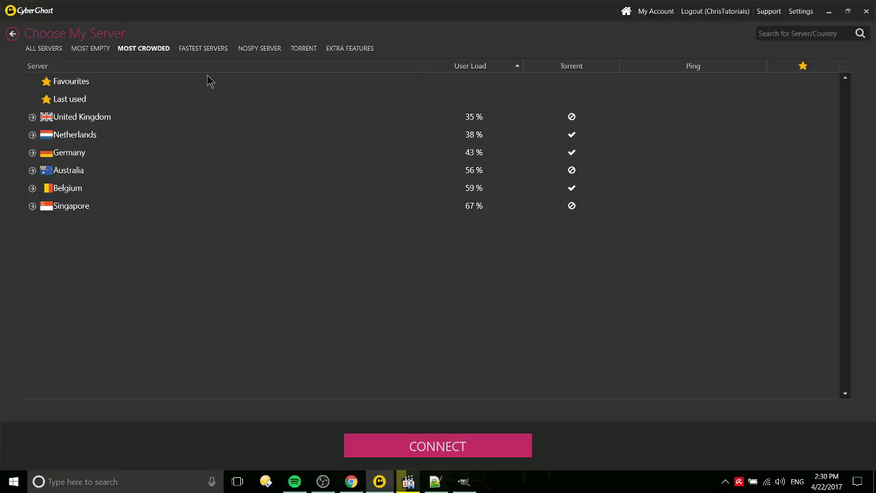
left_click(220, 49)
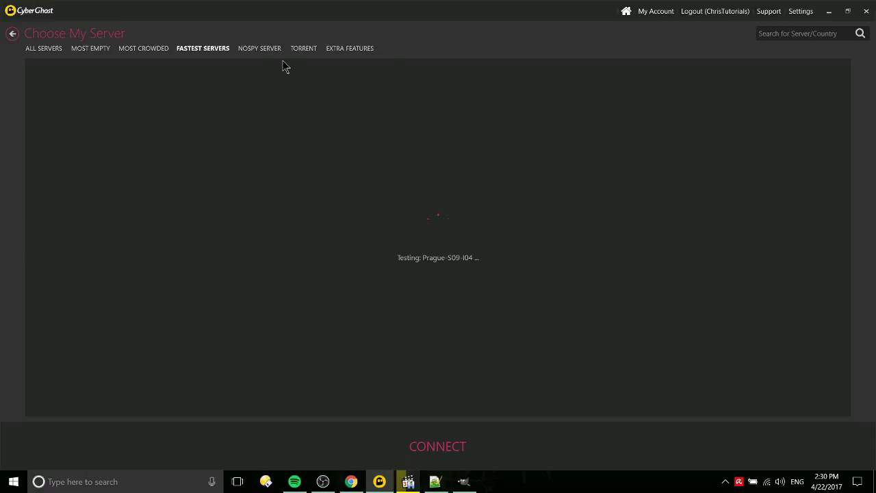
left_click(305, 51)
Switch on malicious-site, ad and tracking blocking, data compression and HTTPS redirect
left_click(342, 51)
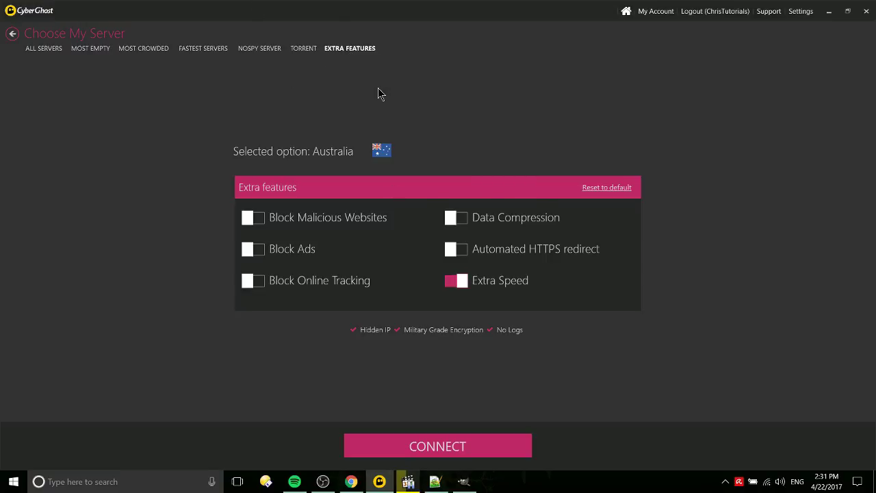
left_click(254, 218)
left_click(255, 257)
left_click(257, 281)
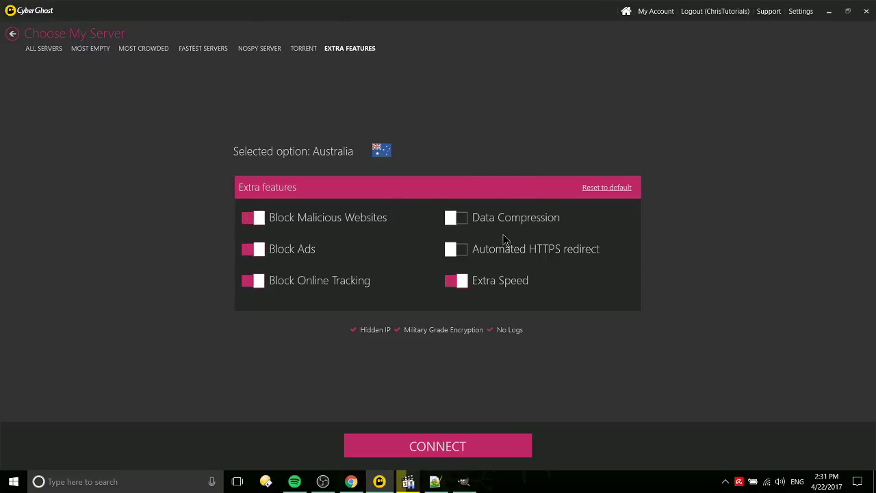
left_click(464, 219)
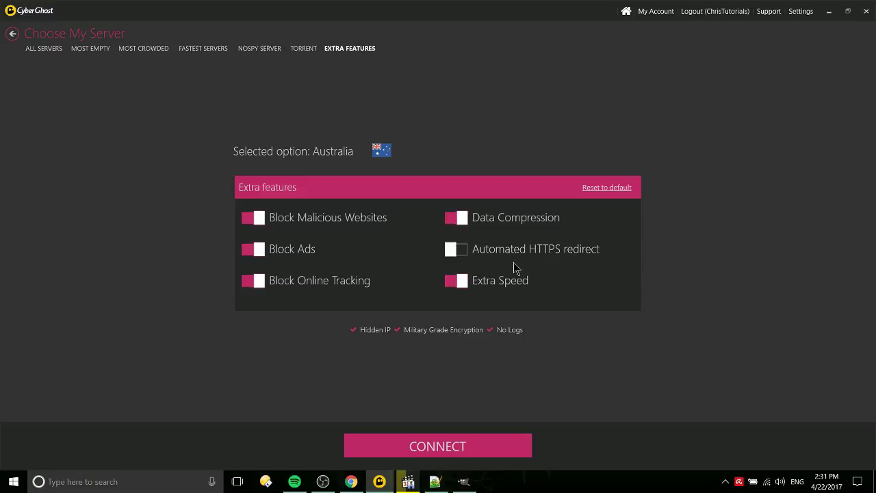
left_click(457, 249)
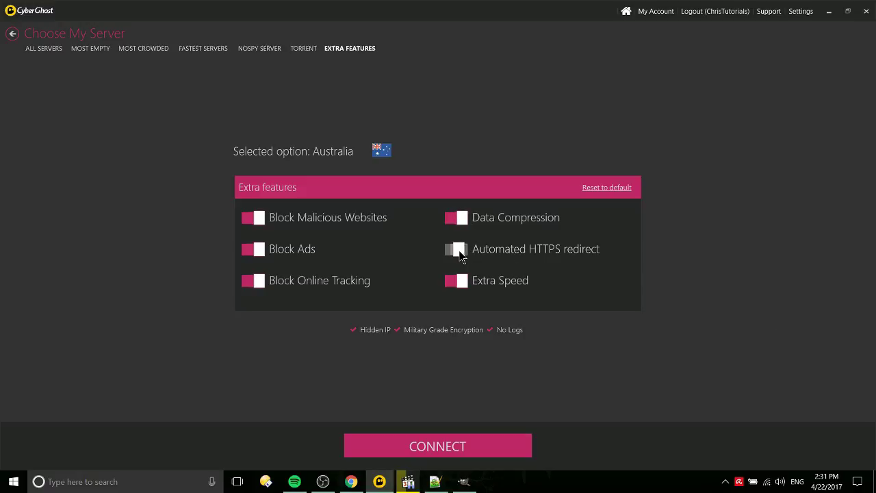
left_click(13, 34)
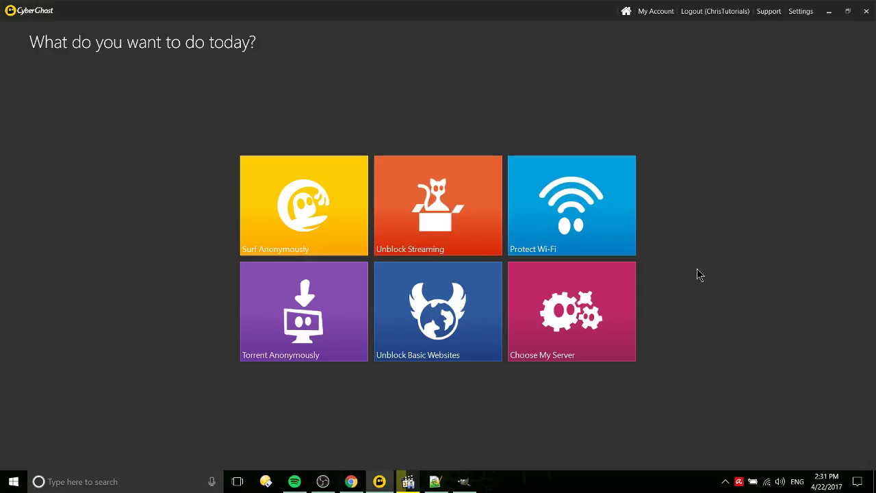
Turn on Data Compression and Automated HTTPS redirect for Wi-Fi protection, keeping Always Protect
left_click(623, 229)
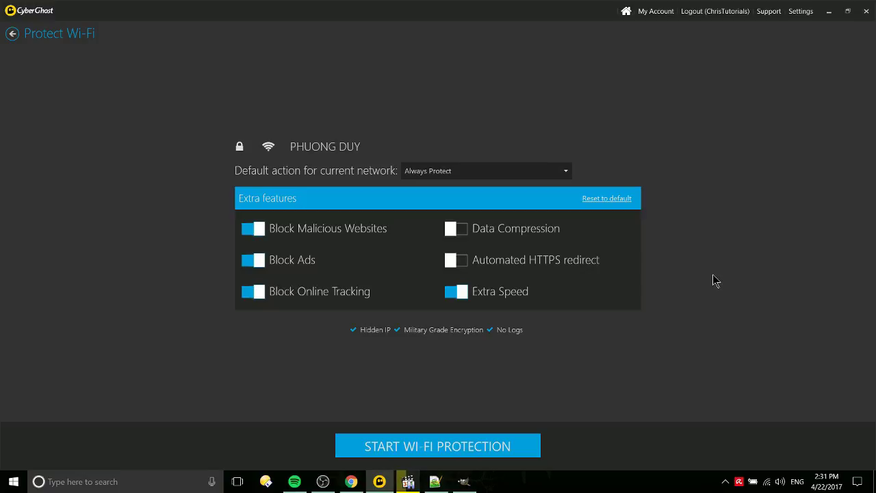
mouse_move(462, 236)
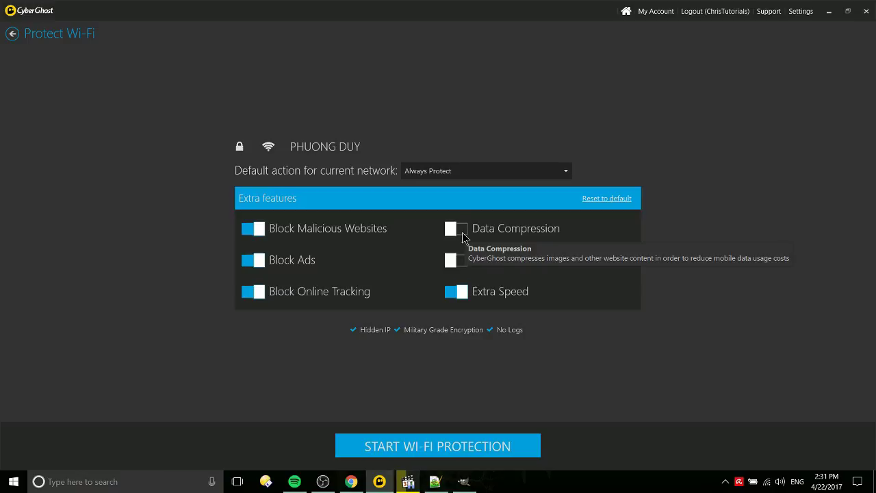
left_click(462, 236)
left_click(463, 261)
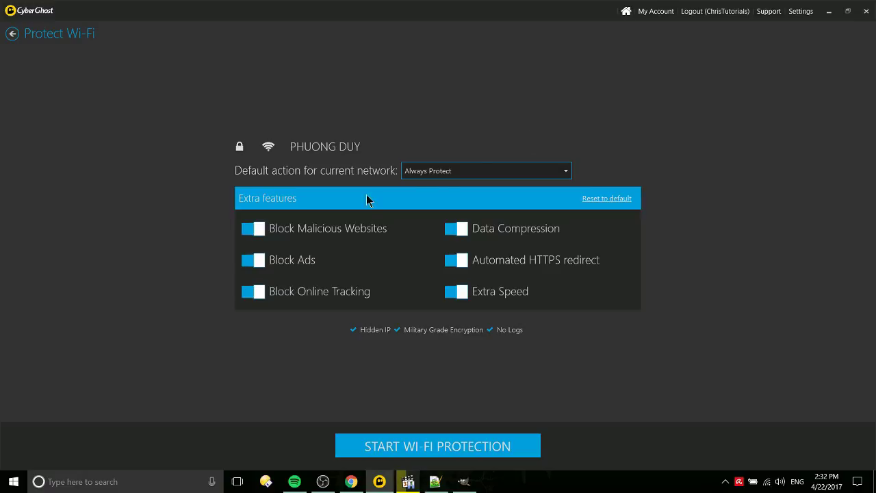
left_click(472, 174)
left_click(522, 140)
left_click(13, 33)
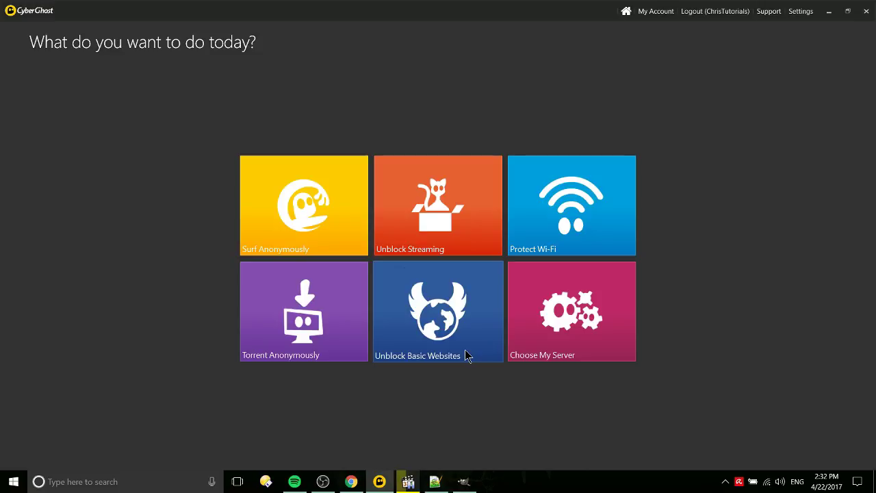
Set Spotify's streaming unblock country to United States
left_click(458, 218)
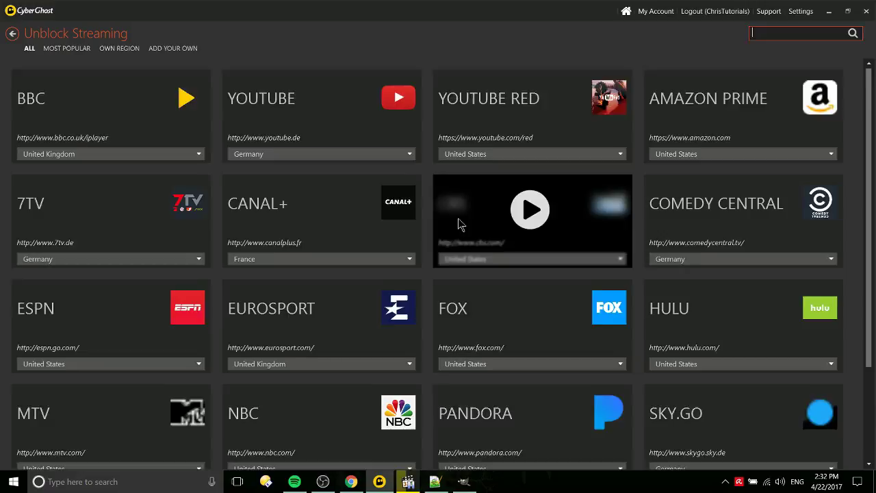
scroll(460, 224, "down", 2)
left_click(106, 448)
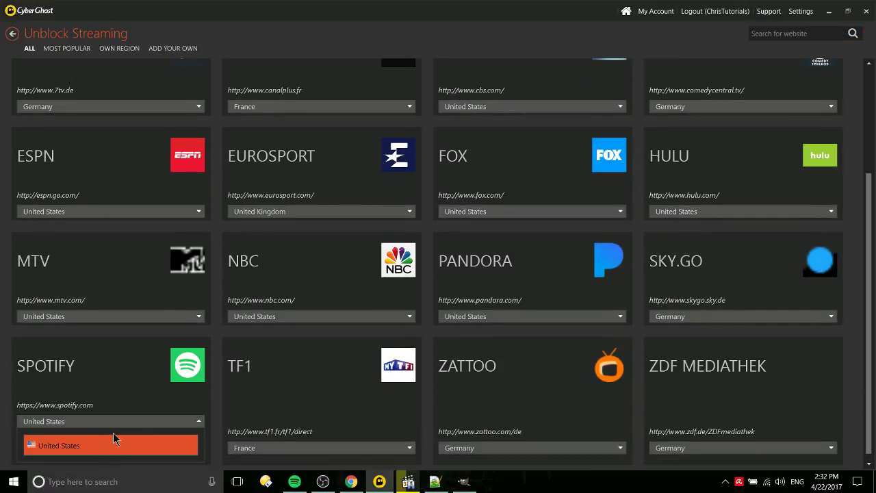
left_click(113, 443)
left_click(186, 446)
Check YouTube's country choices, leaving it set to Germany
mouse_move(124, 398)
scroll(125, 399, "up", 1)
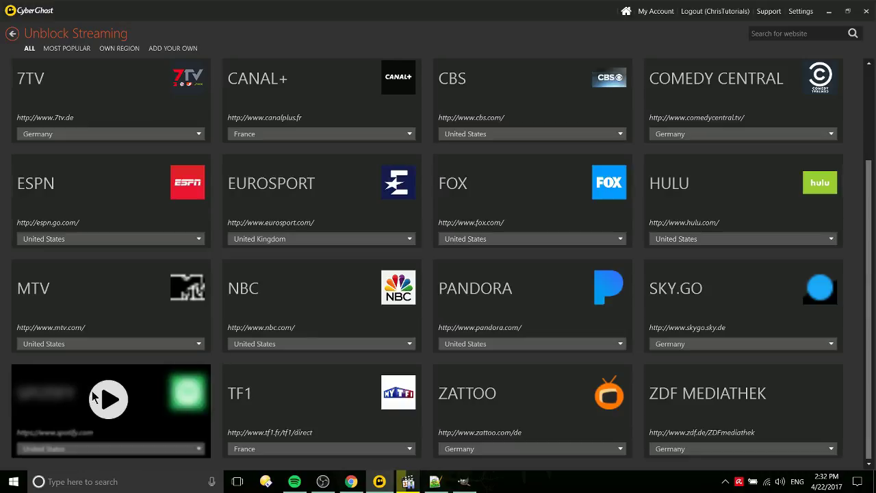
scroll(218, 358, "up", 2)
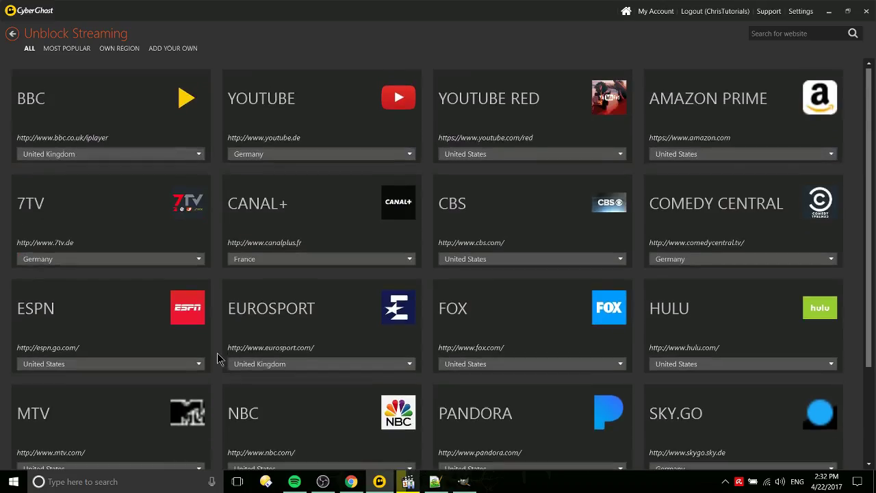
scroll(217, 358, "down", 2)
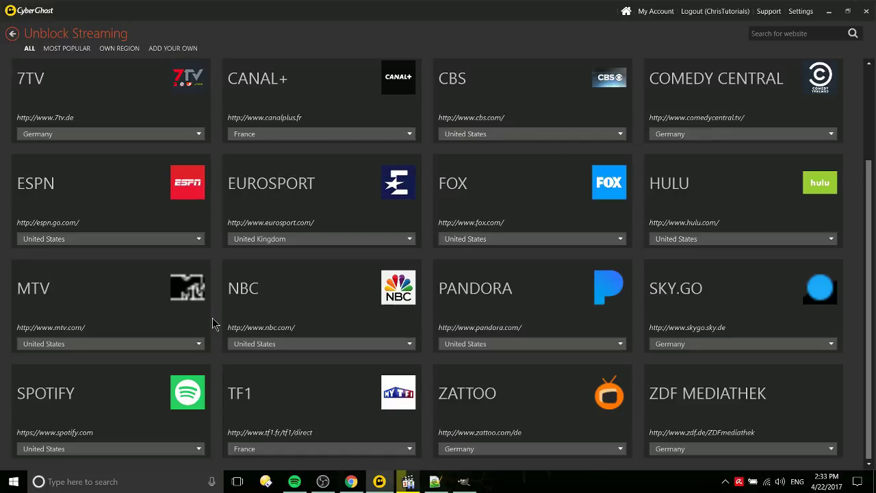
scroll(212, 317, "up", 2)
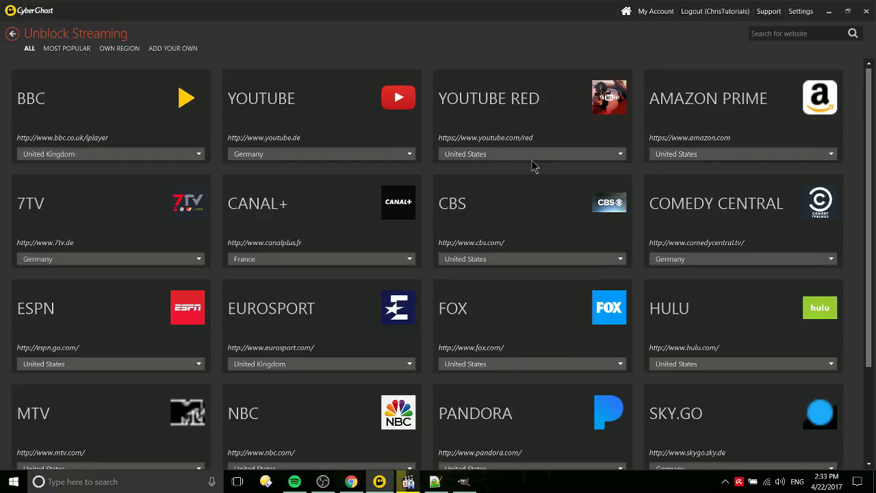
left_click(411, 155)
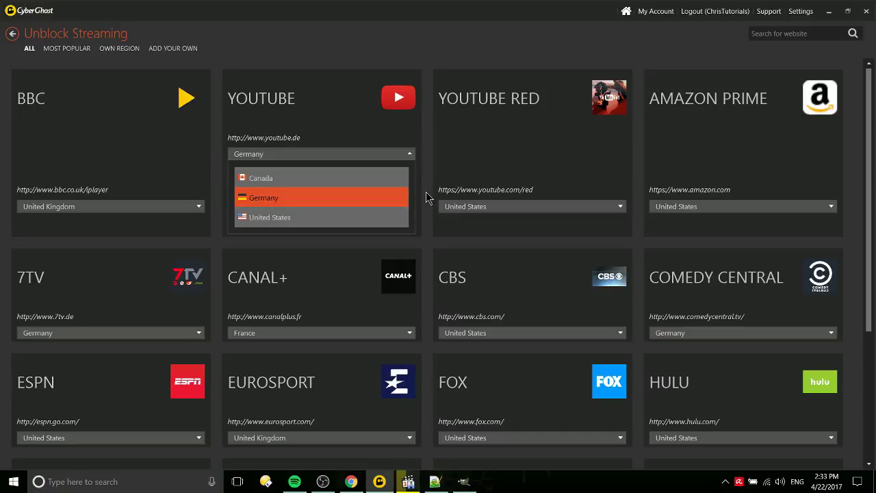
left_click(399, 155)
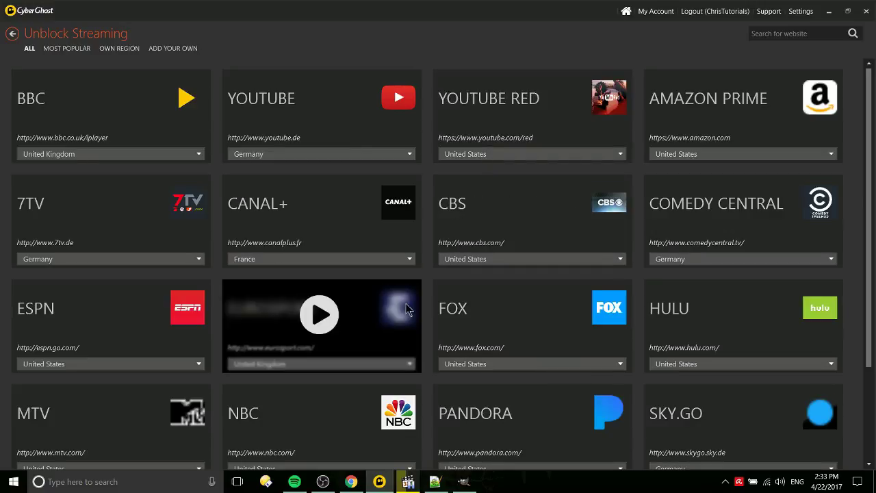
scroll(764, 336, "down", 2)
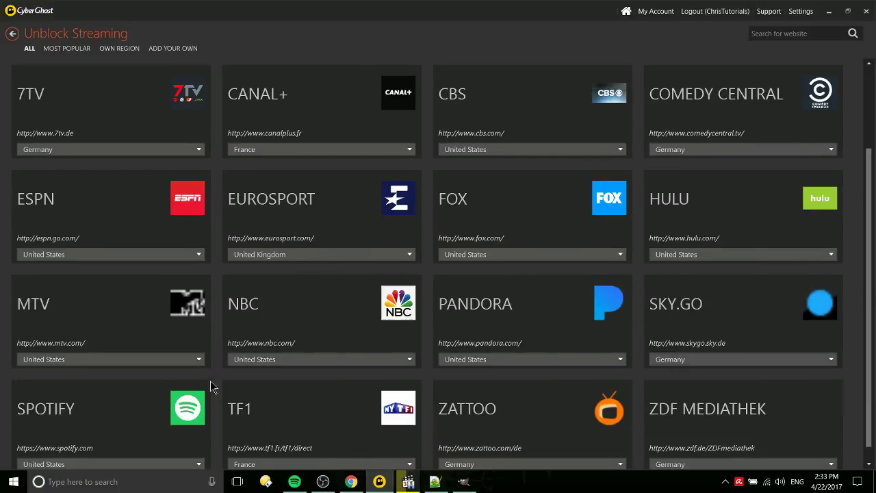
scroll(758, 383, "up", 2)
key("BackSpace")
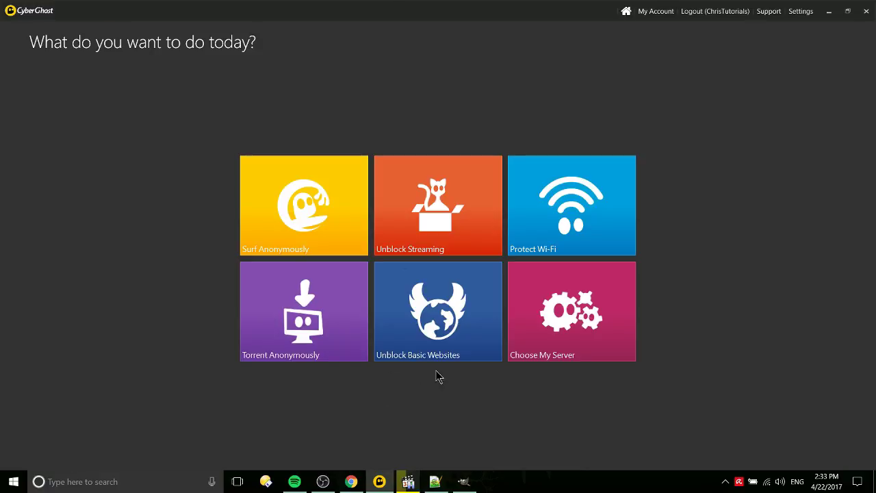
left_click(469, 330)
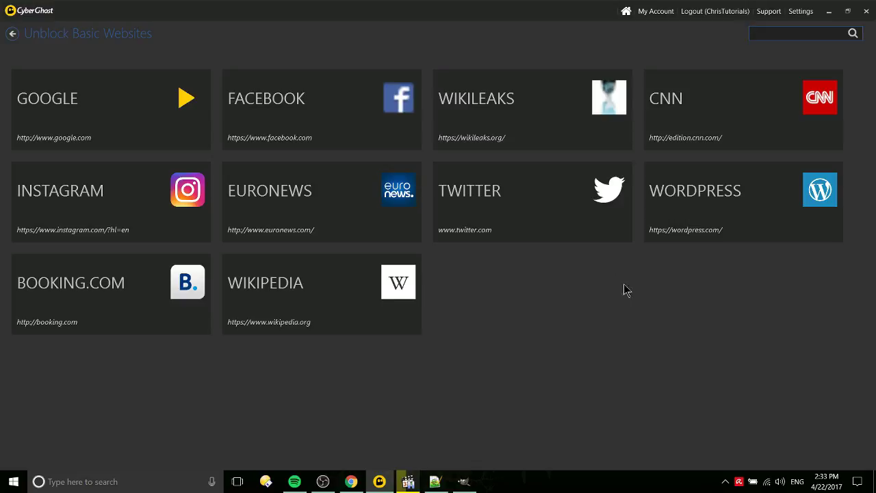
mouse_move(705, 231)
mouse_move(322, 113)
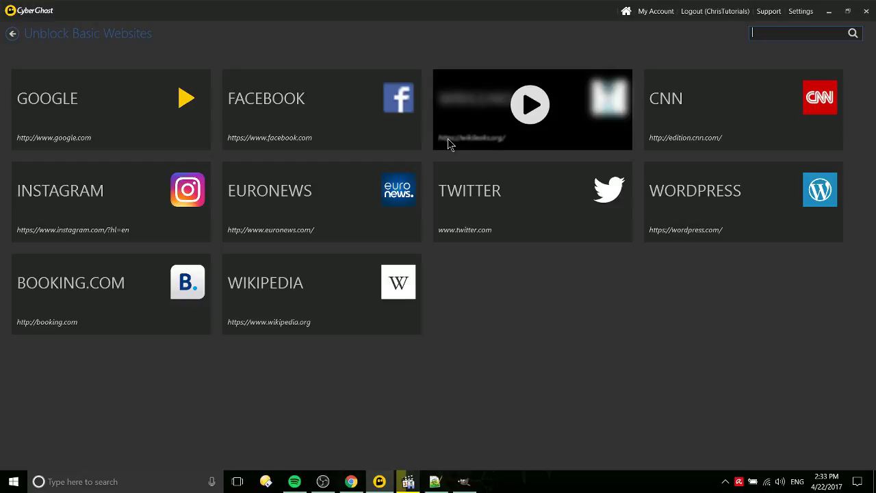
mouse_move(418, 129)
left_click(12, 33)
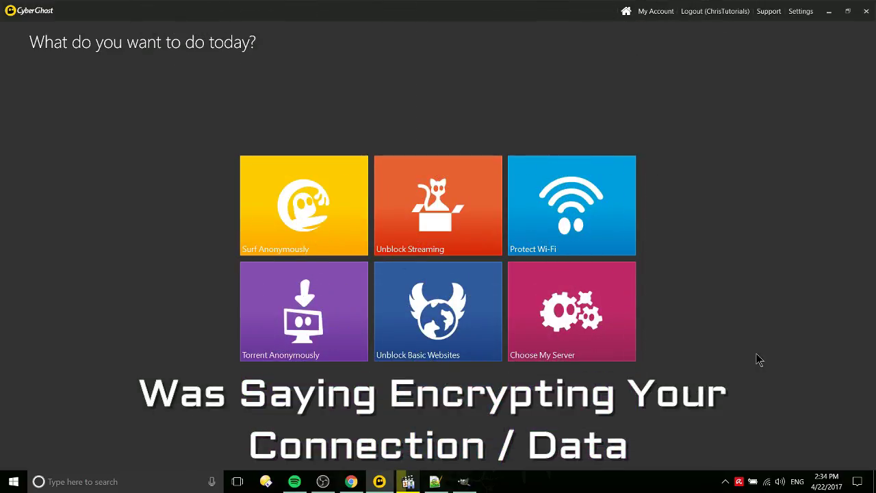
Enable automatic run at system startup, keeping Torrent Anonymously profile and English language
left_click(801, 12)
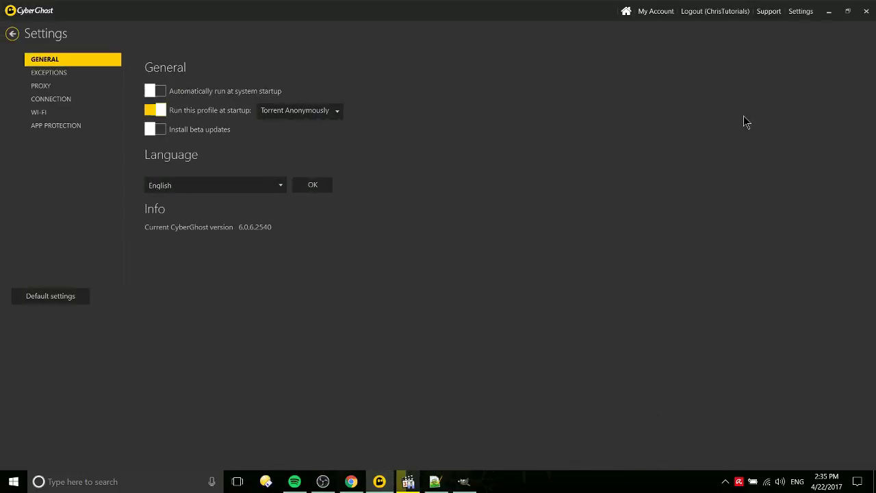
left_click(153, 90)
left_click(321, 111)
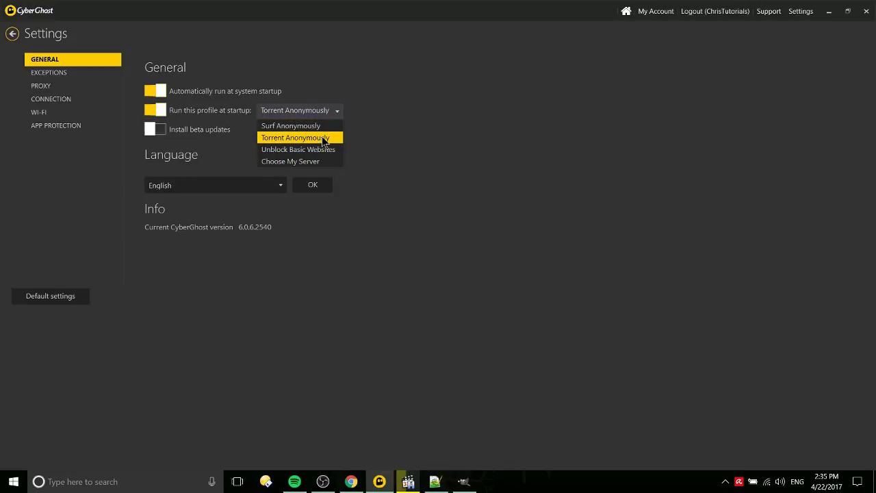
left_click(323, 140)
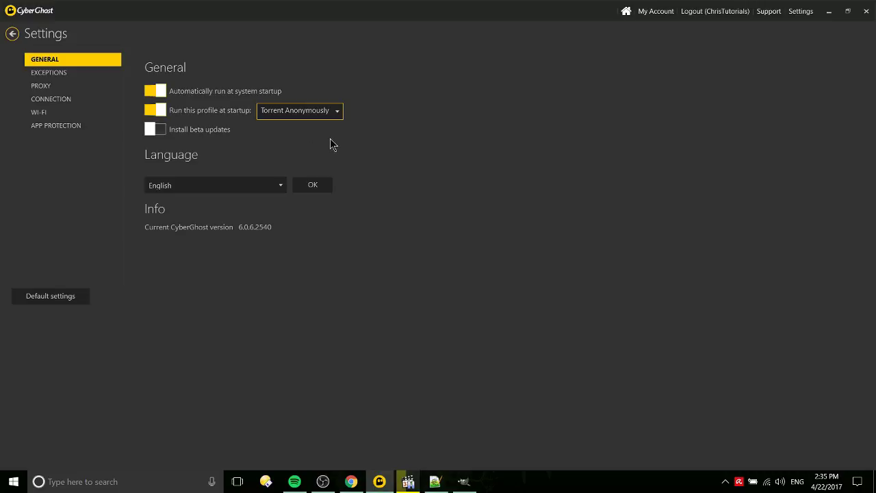
left_click(189, 193)
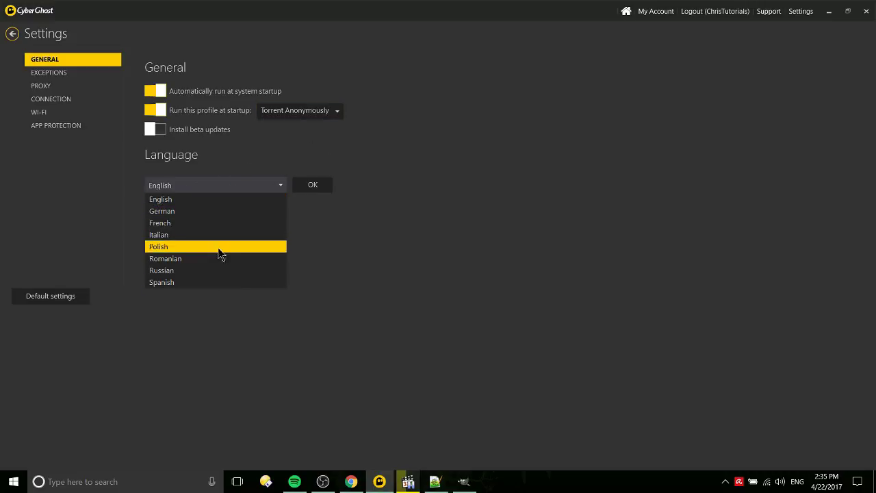
left_click(252, 181)
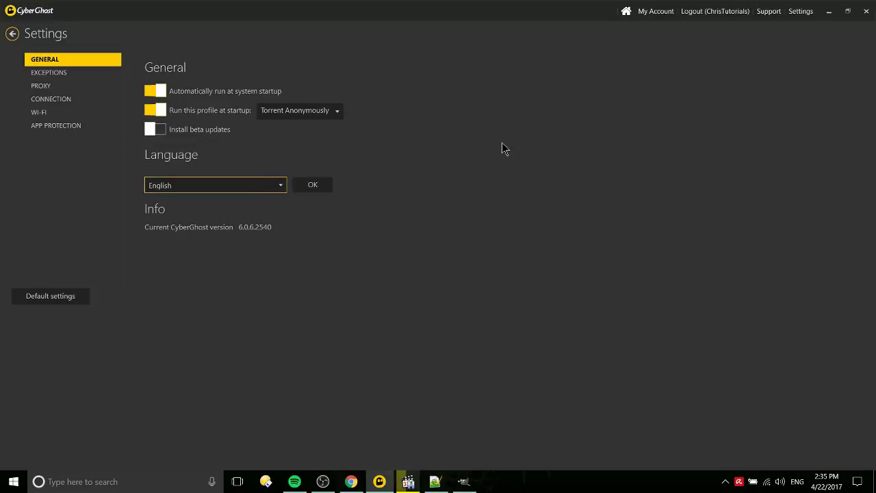
Browse Exceptions, Proxy, Connection and Wi-Fi settings, keeping Ask for unknown networks, then App Protection
left_click(63, 73)
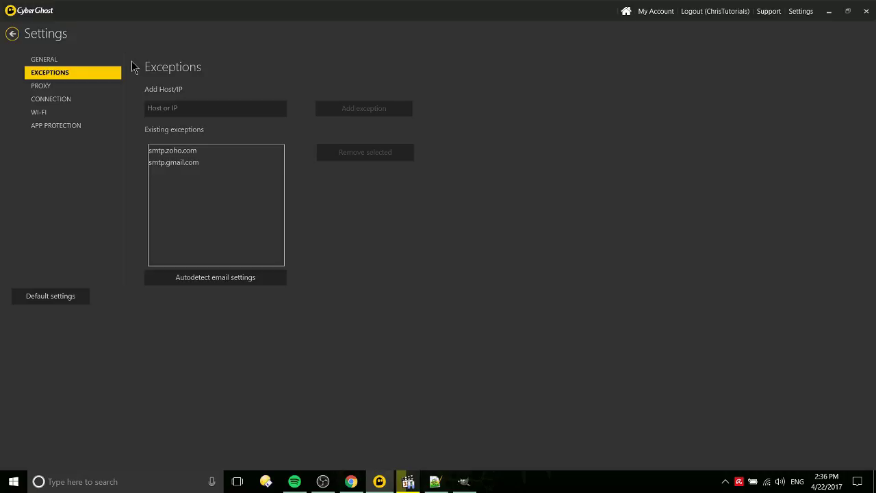
left_click(48, 87)
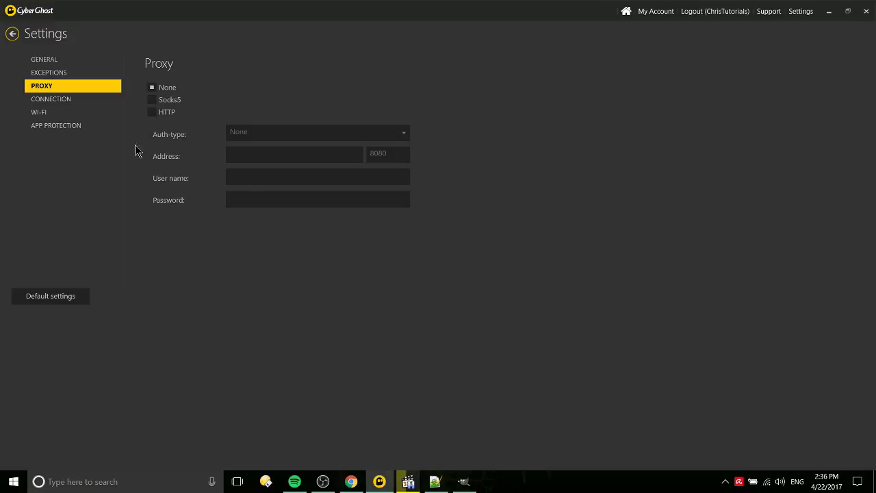
left_click(100, 103)
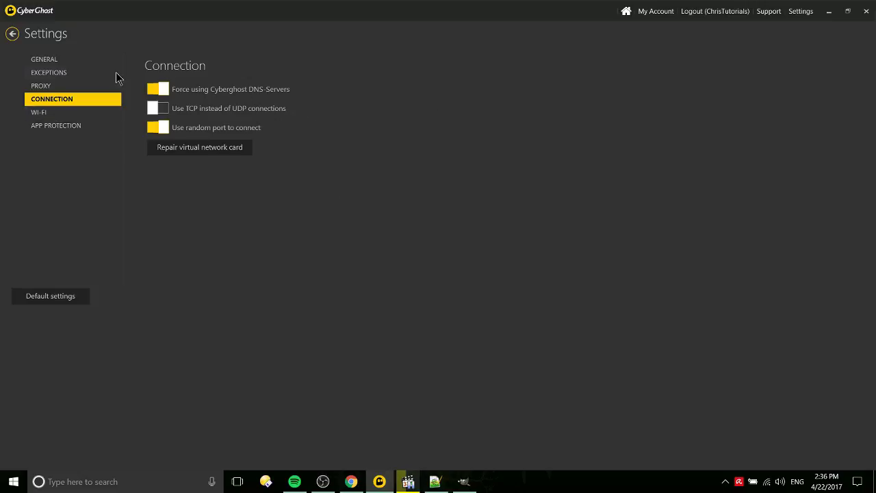
left_click(82, 113)
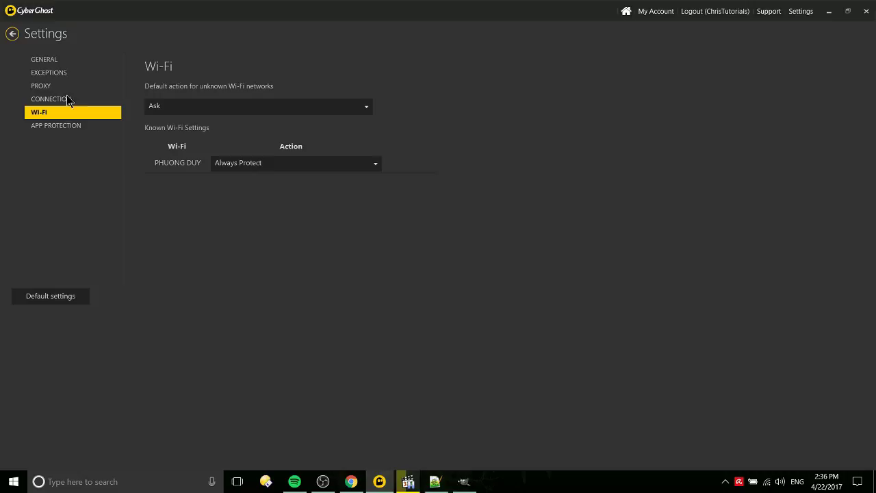
left_click(162, 107)
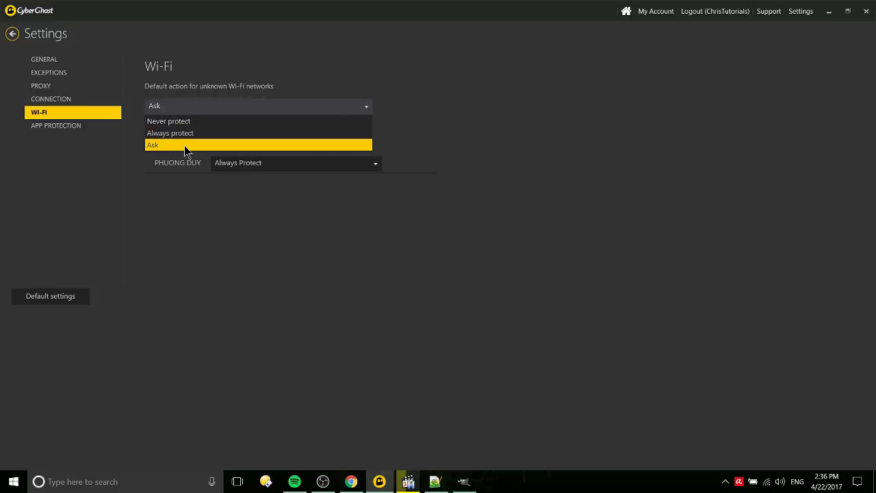
left_click(184, 145)
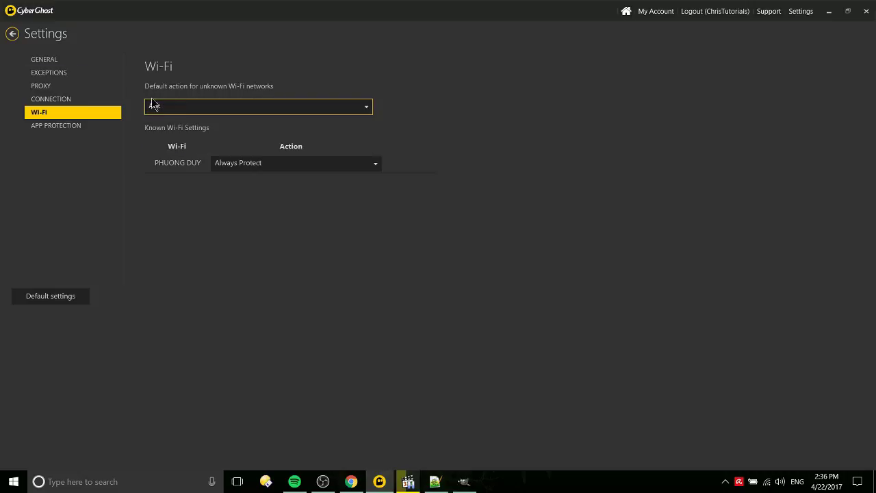
left_click(89, 127)
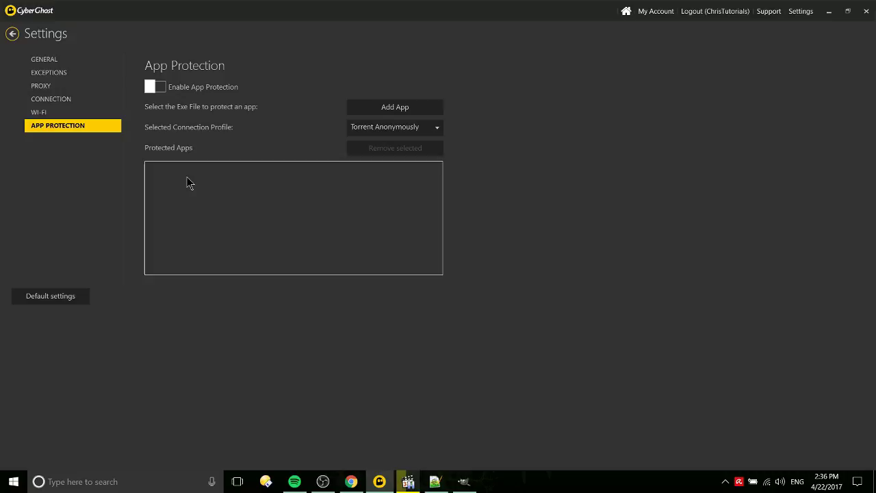
Switch on Enable App Protection and leave settings
left_click(171, 89)
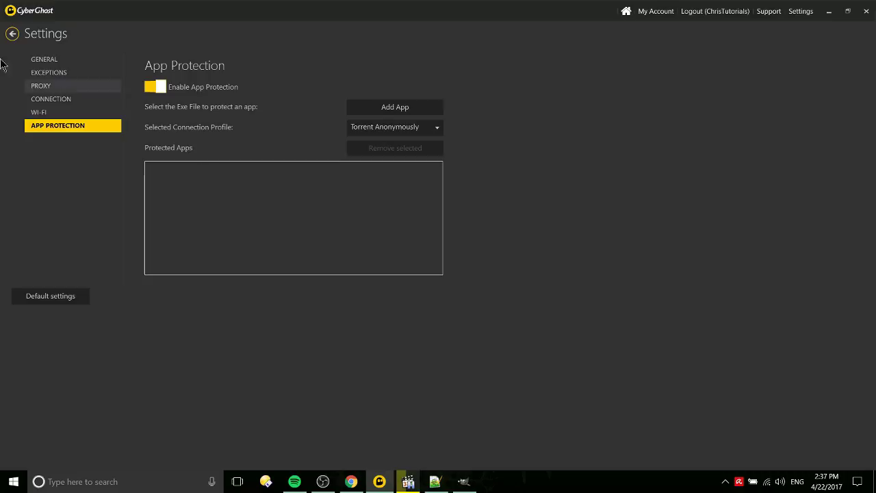
left_click(12, 33)
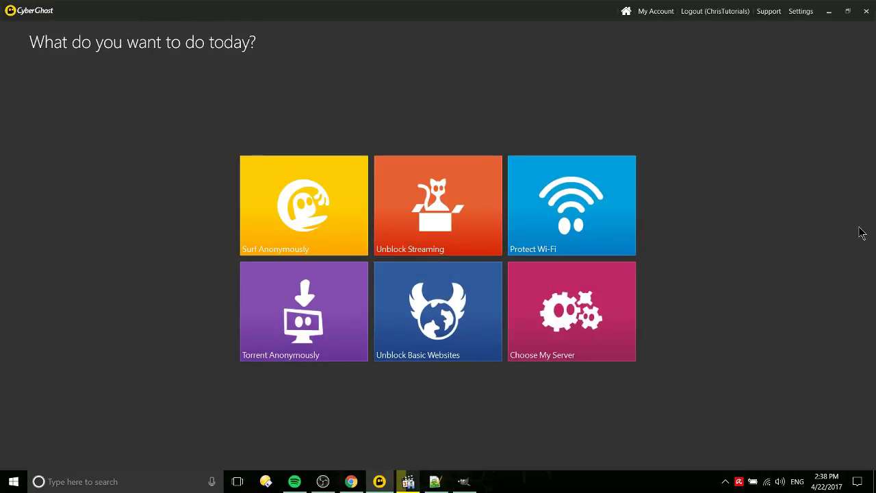